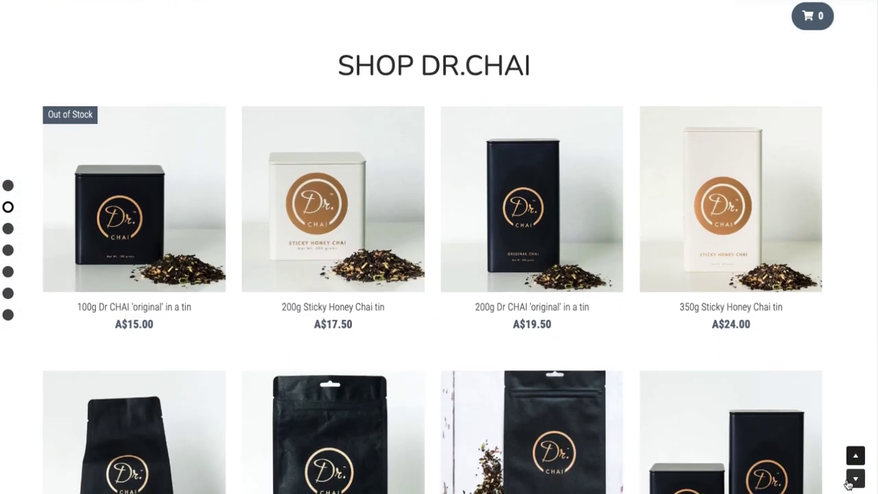
Add the 350g Sticky Honey Chai tin to the cart and check the A$24.00 subtotal.
left_click(694, 229)
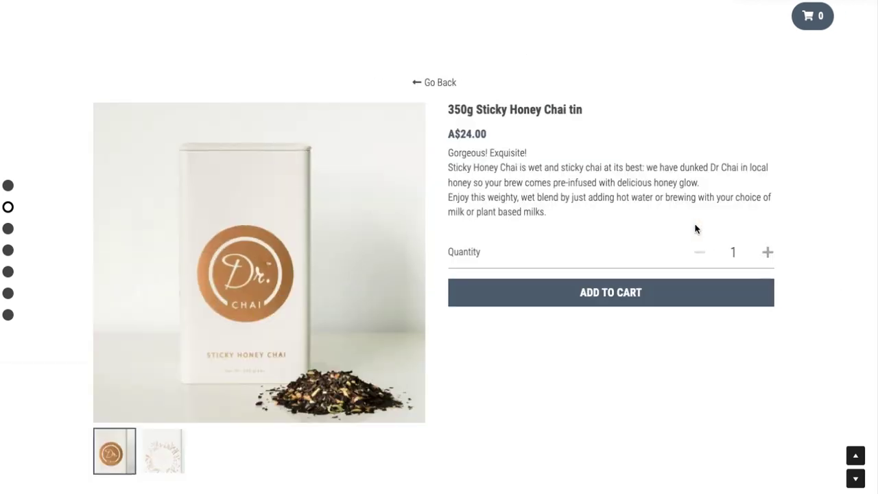
left_click(171, 456)
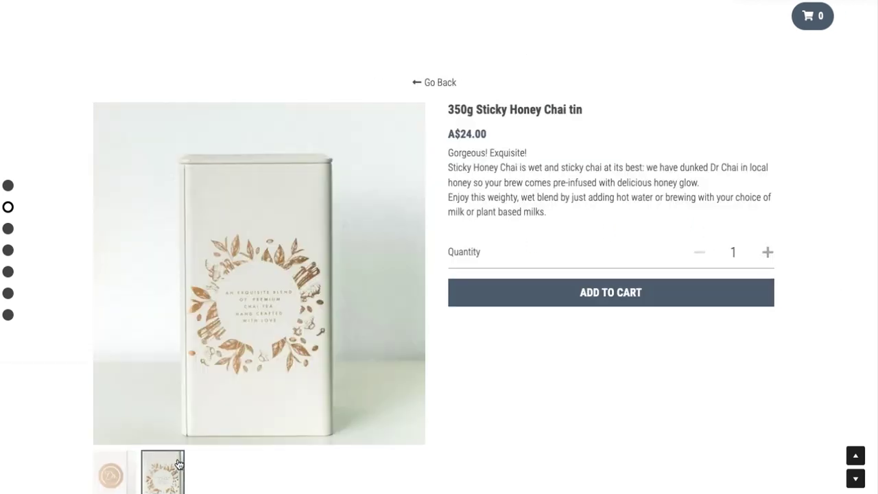
left_click(120, 467)
left_click(593, 294)
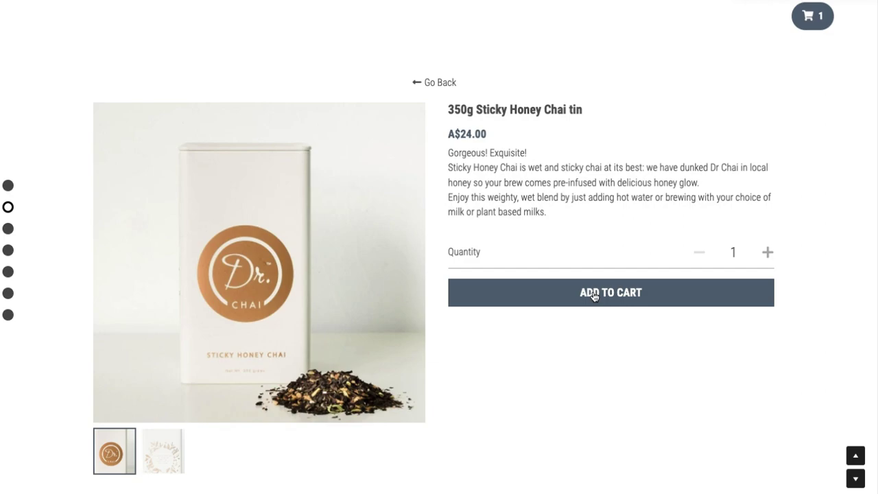
left_click(811, 17)
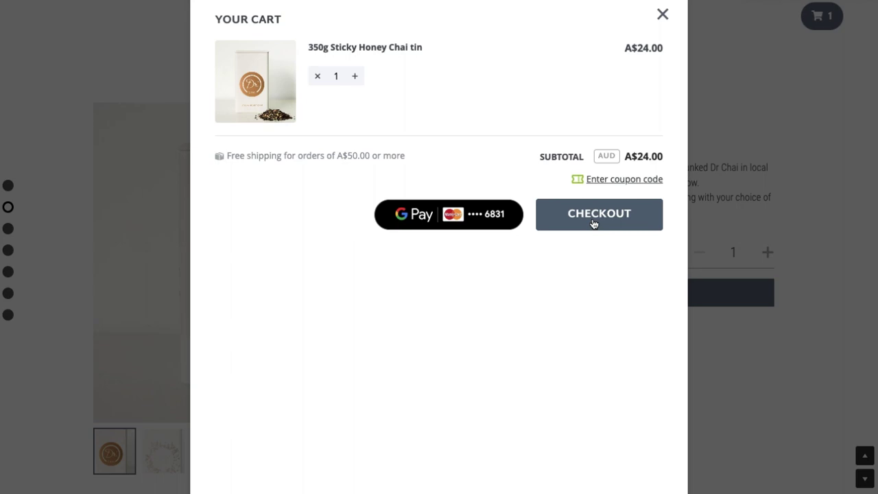
Filter to Online Store templates and add a Simple Store 'Shop Now' section to Purse & Pairs.
left_click(663, 15)
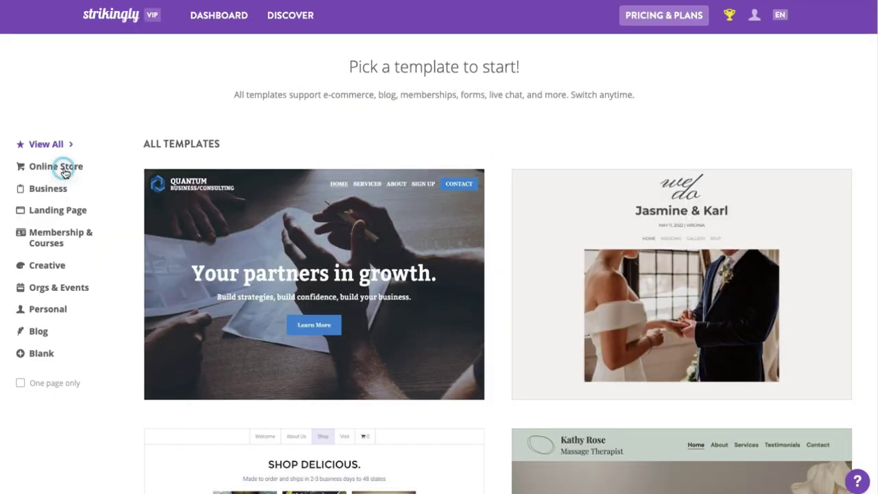
left_click(61, 168)
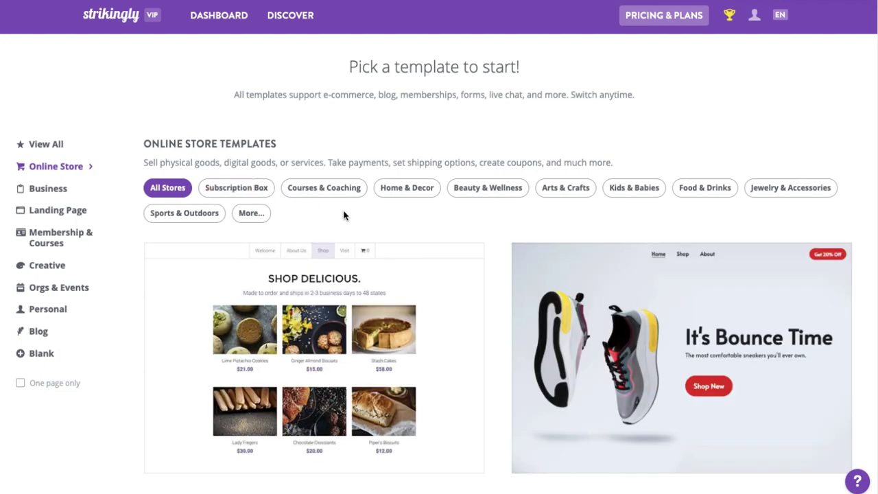
scroll(490, 318, "down", 5)
scroll(489, 318, "down", 4)
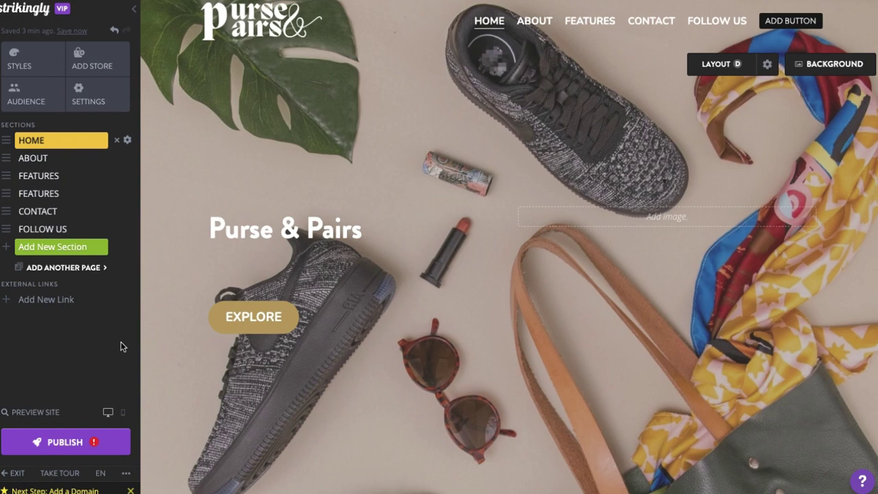
left_click(95, 245)
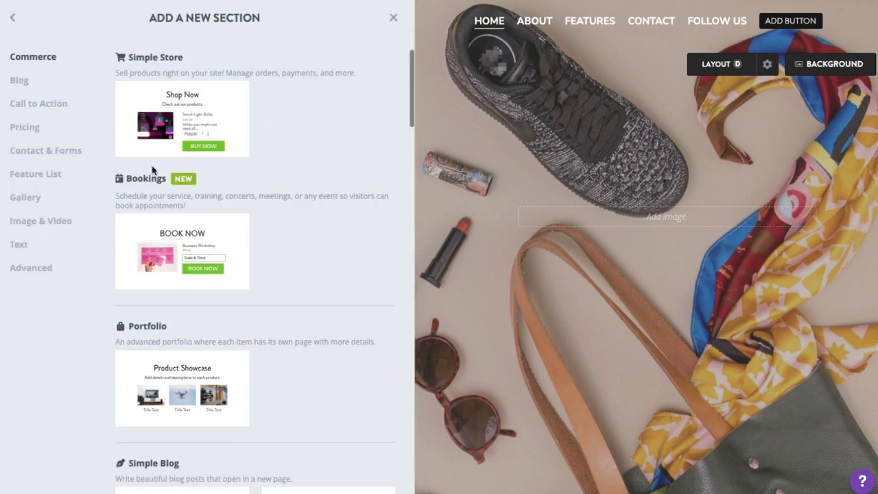
left_click(202, 117)
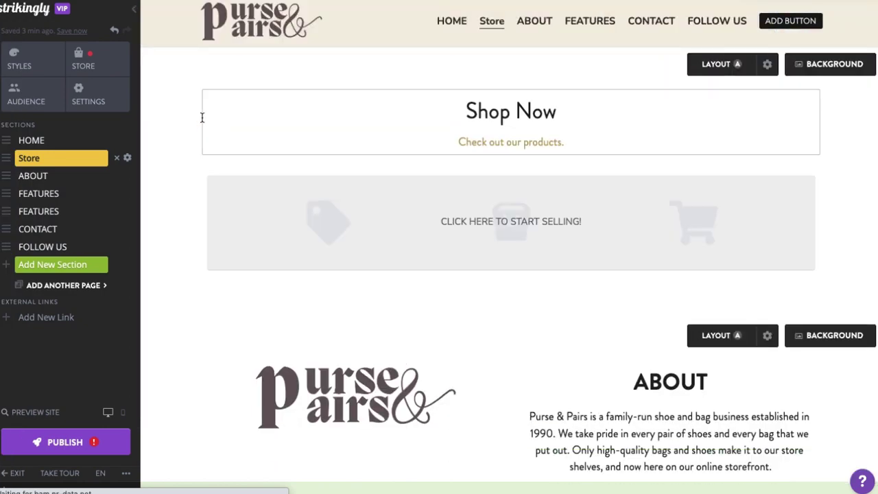
Create a 'Purses' product described as 'Quality leather and canvas pouches', priced at 50.
left_click(484, 229)
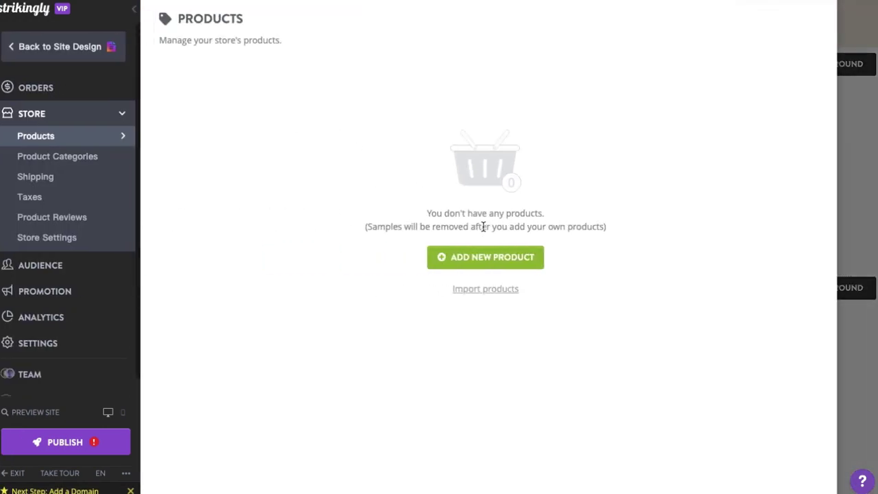
left_click(483, 256)
type("Purses")
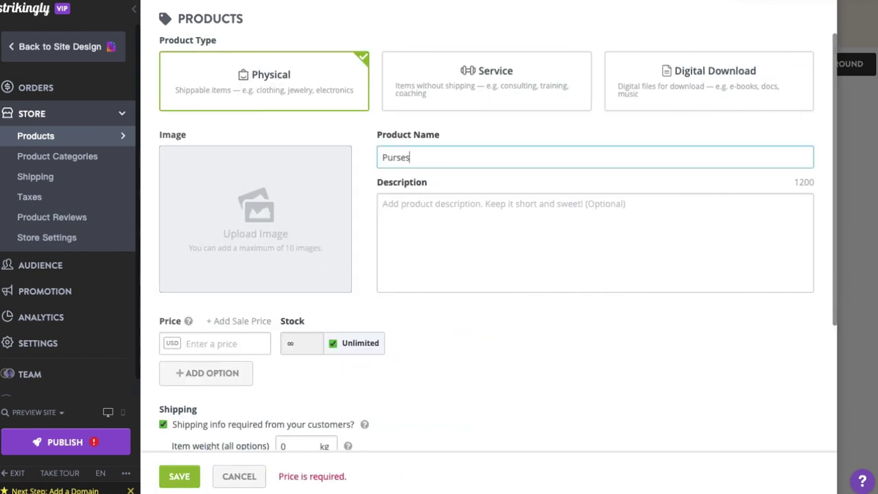
left_click(523, 216)
type("Quality leather and canvas pouches")
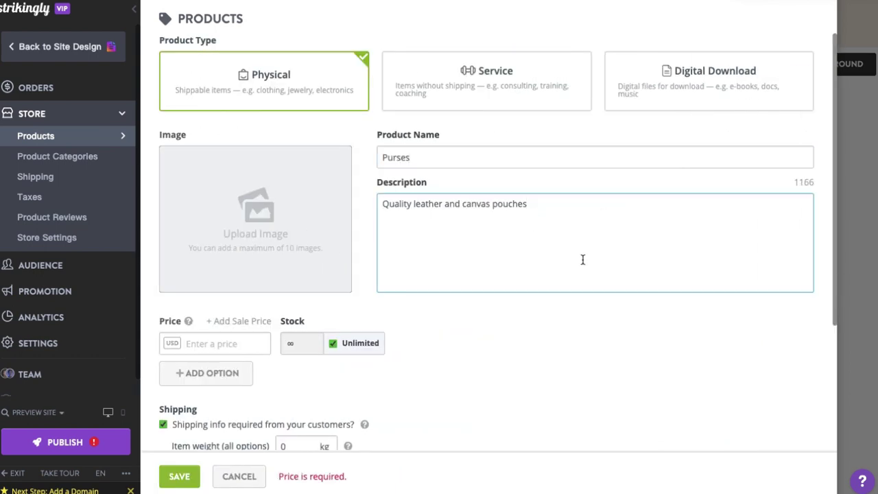
left_click(239, 345)
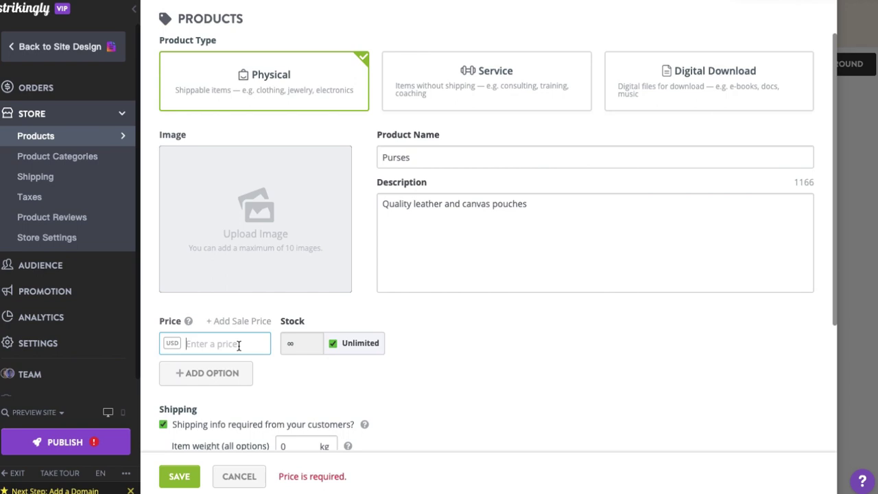
type("50")
left_click(302, 343)
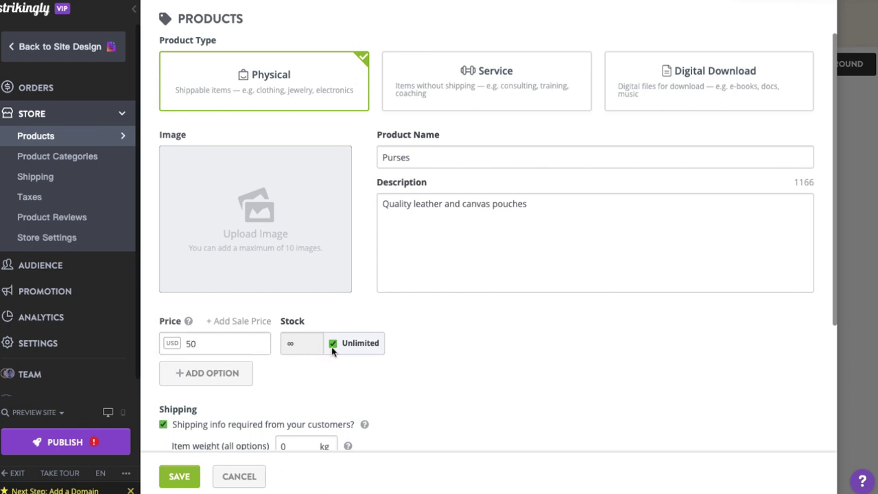
Add Black, Yellow and Moss Green options to Purses, each priced 50.
left_click(222, 380)
type("Black")
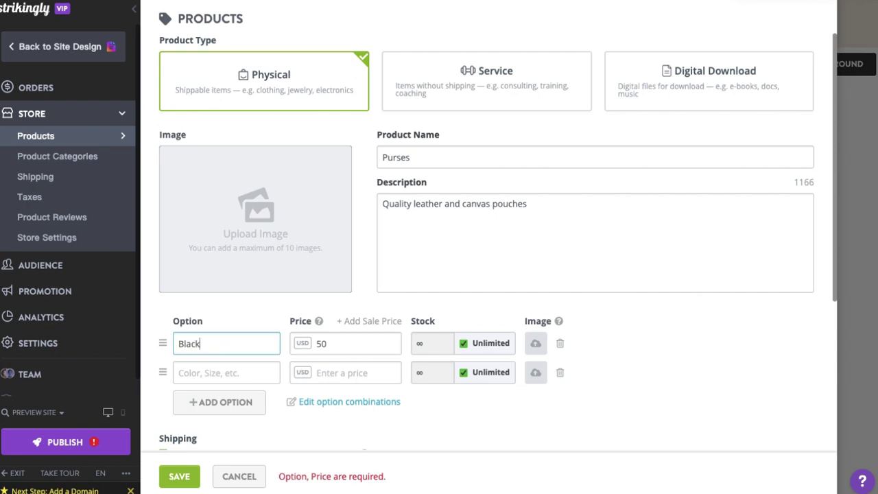
left_click(222, 374)
type("Yellow")
left_click(349, 373)
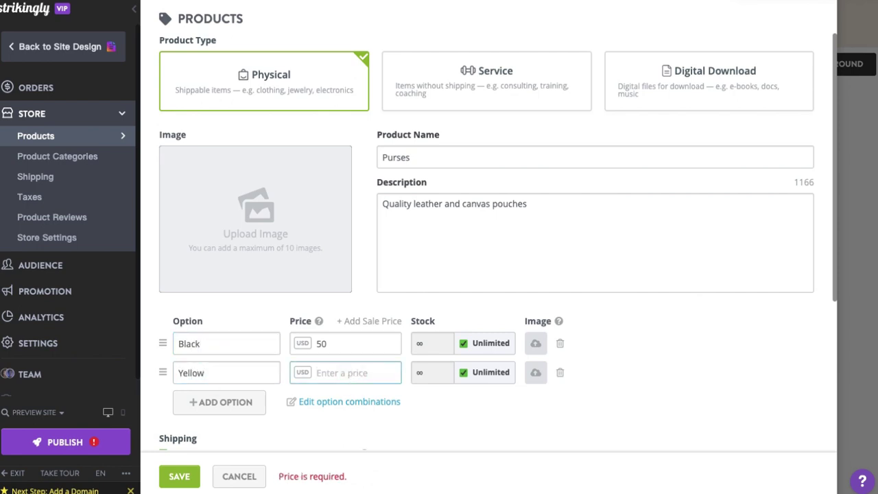
type("50")
left_click(229, 404)
type("Moss Green")
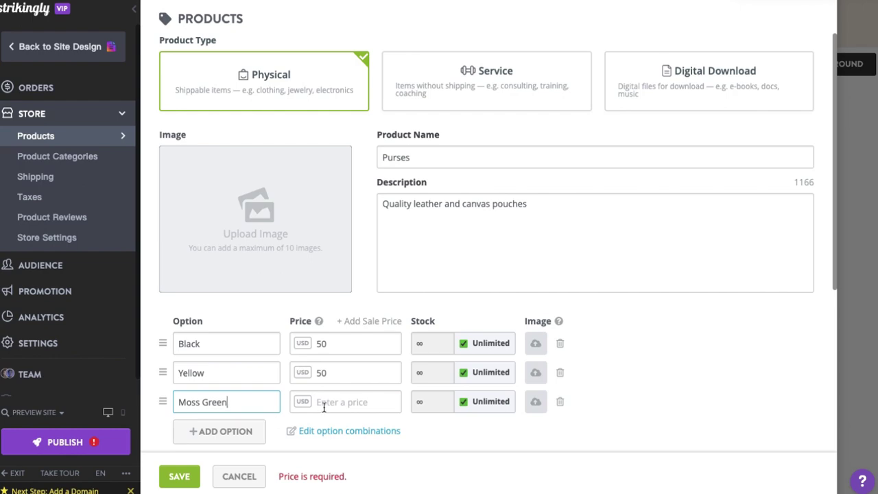
left_click(324, 408)
type("50")
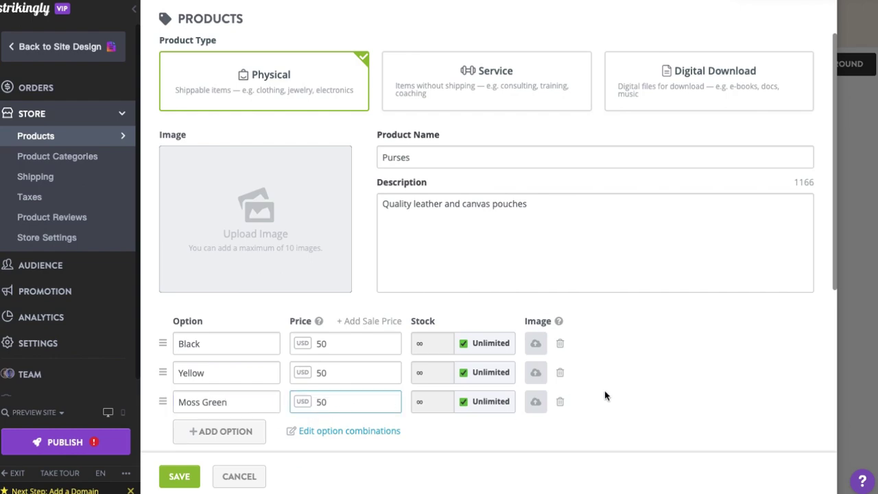
left_click(604, 396)
Attach the grey and brown bag photos, make the grey handbag the cover, and save Purses.
left_click(210, 209)
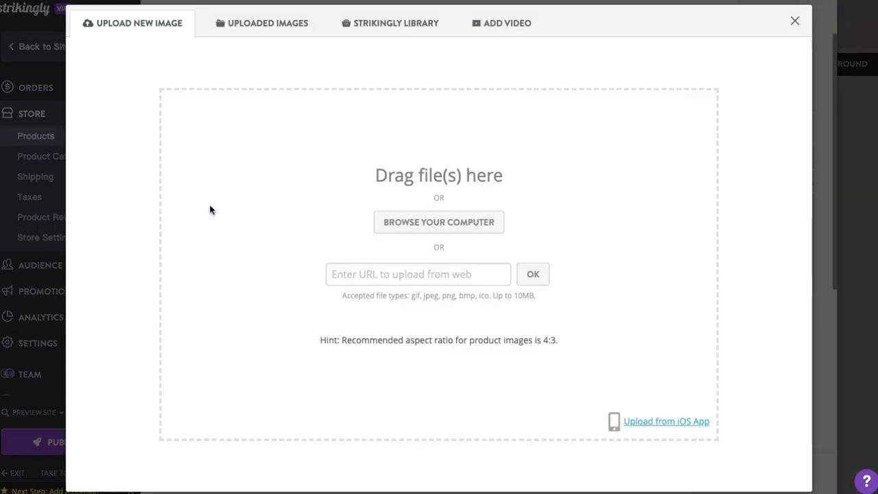
left_click(238, 21)
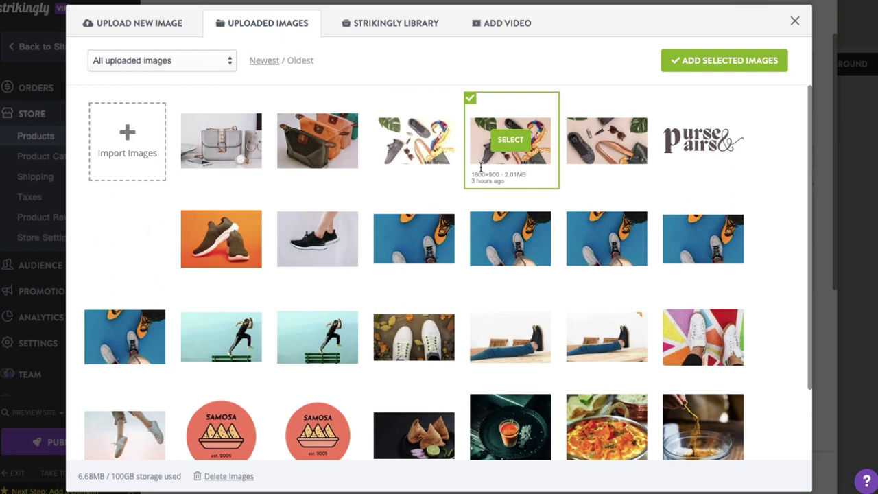
left_click(218, 143)
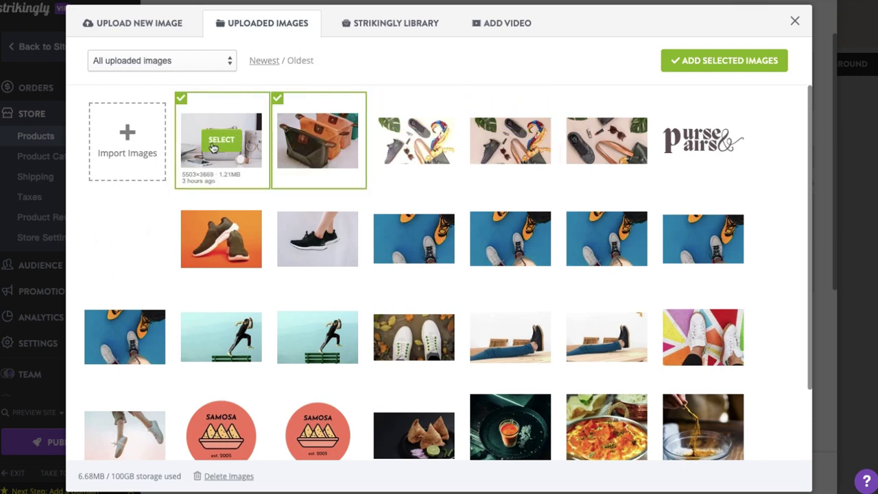
left_click(663, 61)
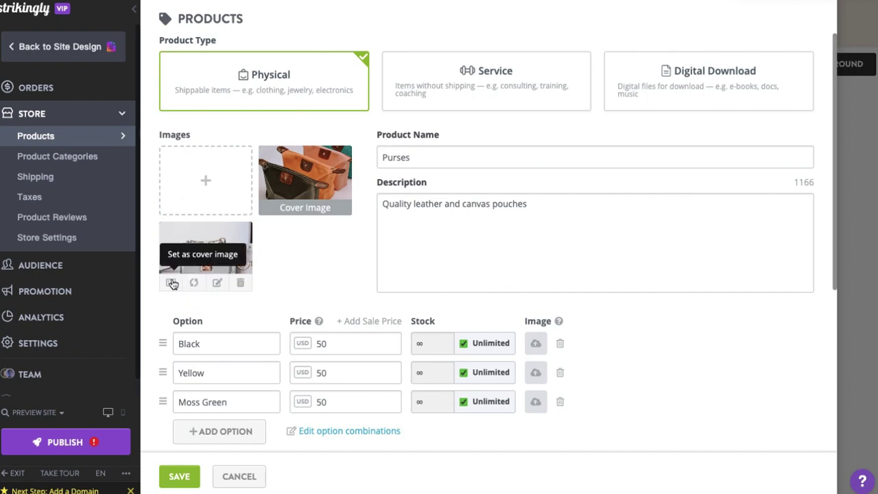
left_click(174, 284)
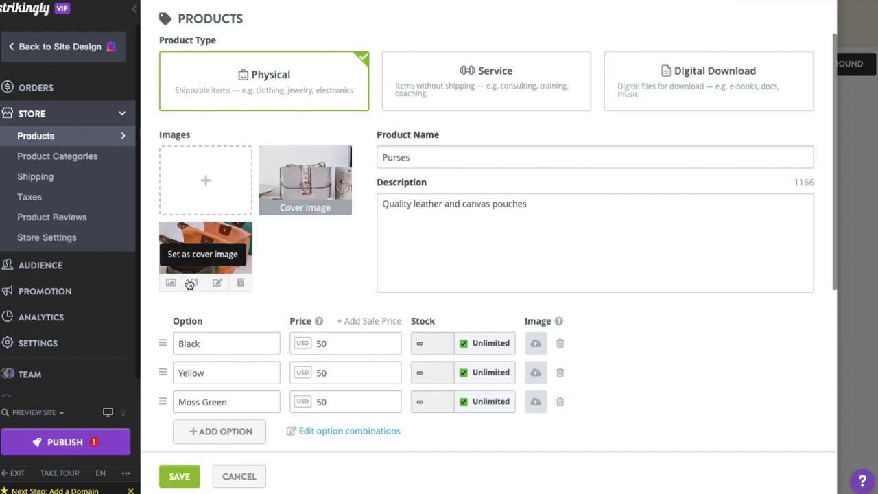
left_click(185, 479)
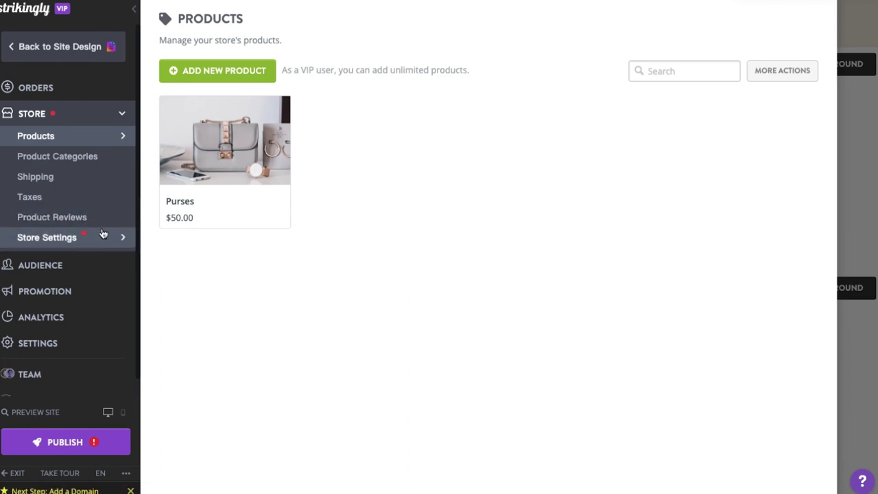
Open Accept Payments from Store Settings, showing USD currency and the disabled gateways.
left_click(102, 235)
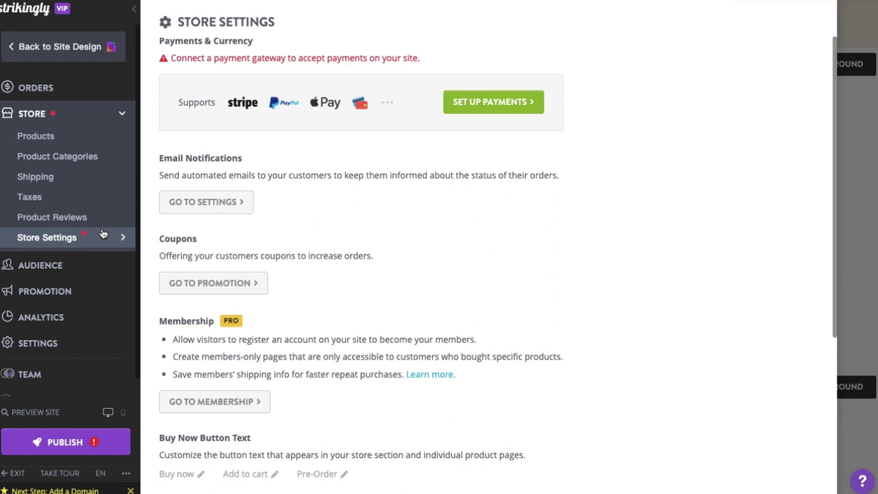
left_click(494, 103)
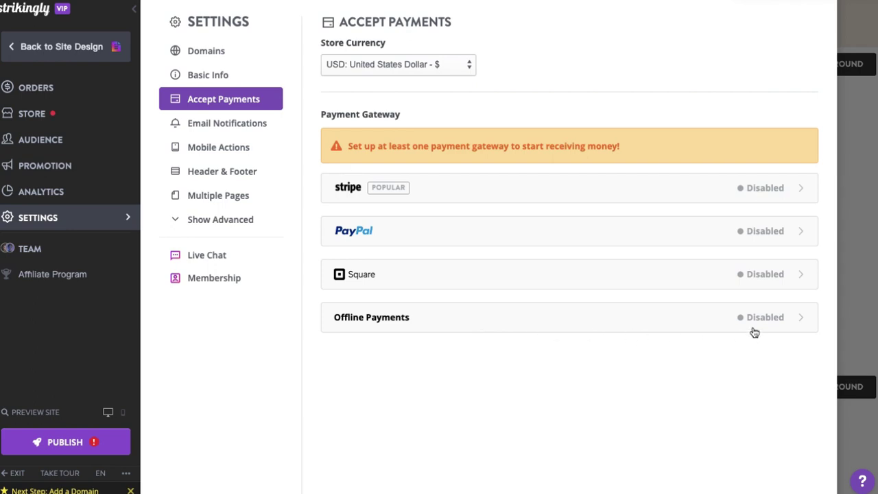
Enable Offline Payments as 'Pay Cash in Store/Pickup or Cash on Delivery' with pickup/delivery payment instructions.
left_click(778, 327)
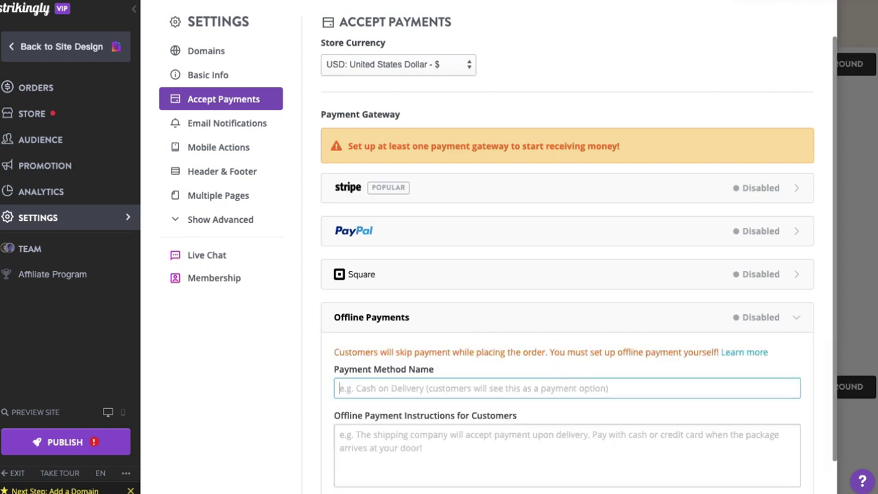
type("Pay Cash in Store/Pickup or Cash on Delivery")
scroll(580, 399, "down", 1)
left_click(580, 400)
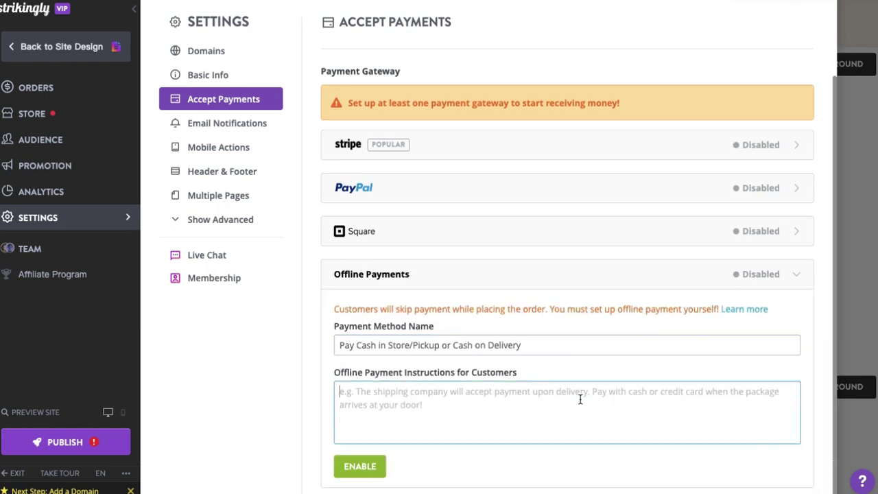
type("Pay when you pick up the product instore or when we deliver!")
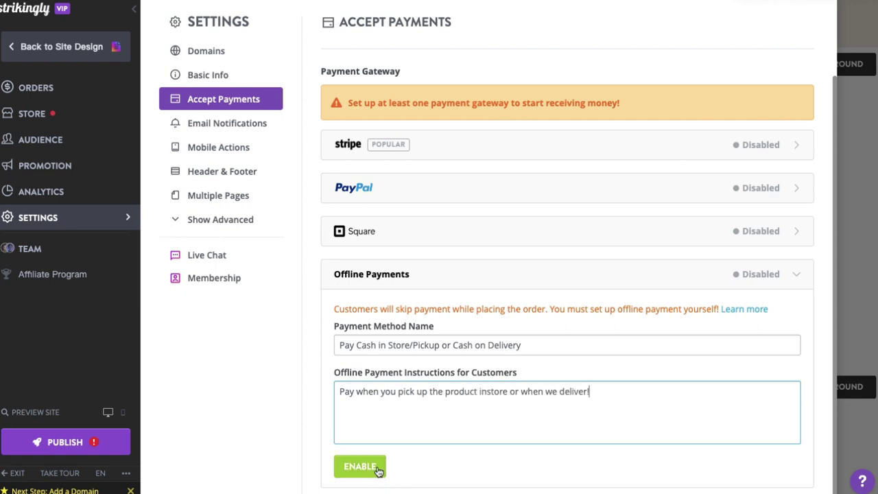
left_click(372, 467)
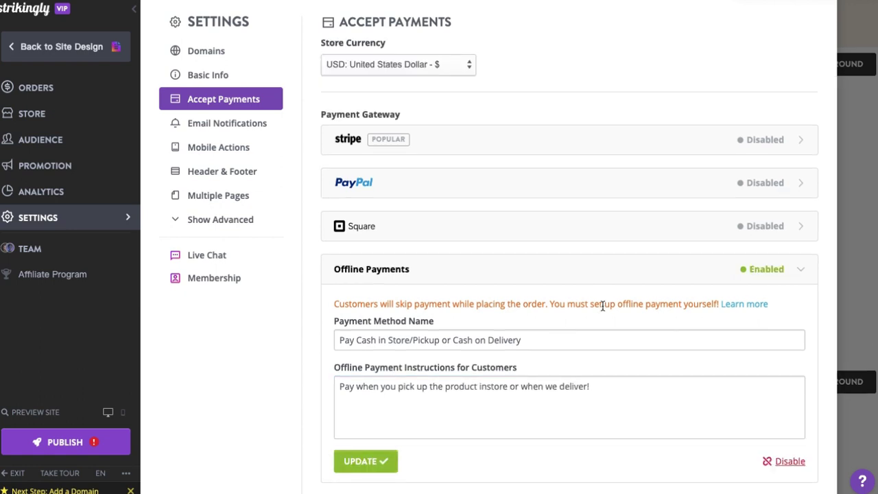
left_click(464, 68)
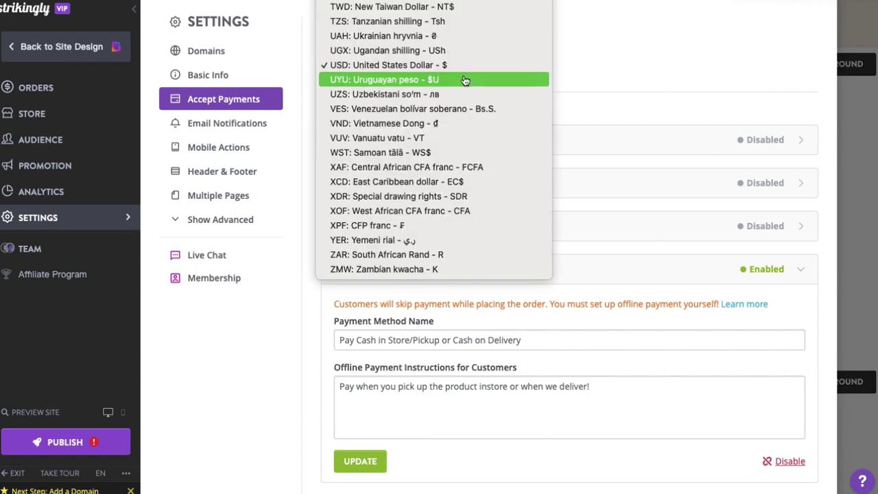
Select PHP: Philippine Peso as the store currency.
scroll(466, 83, "up", 5)
scroll(466, 85, "up", 4)
scroll(480, 172, "up", 2)
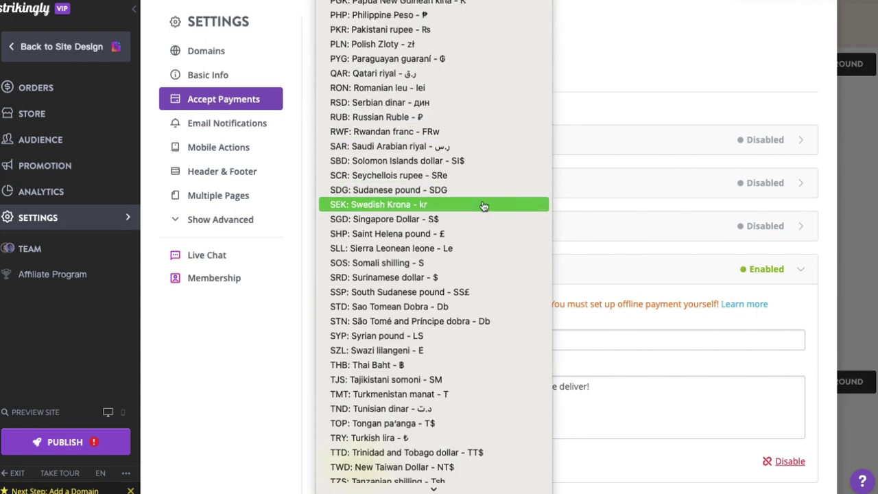
left_click(454, 15)
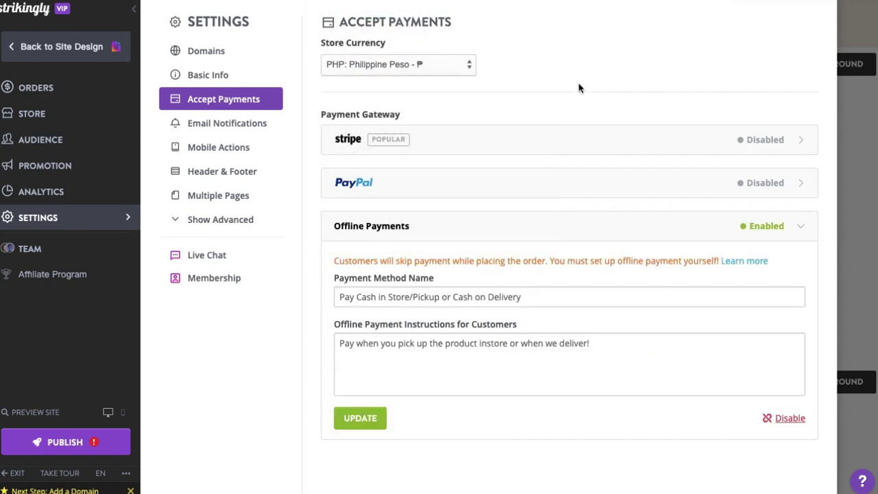
Create the product categories Purse, Bag and Leather Shoes.
left_click(54, 114)
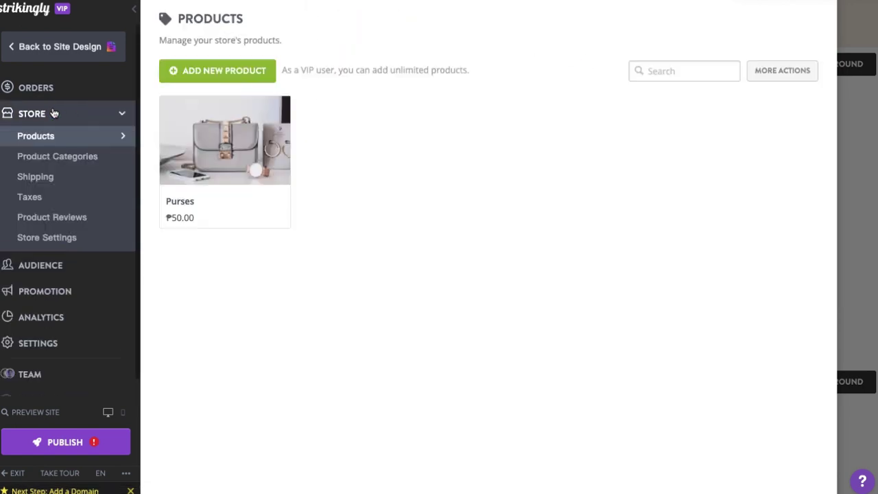
left_click(66, 162)
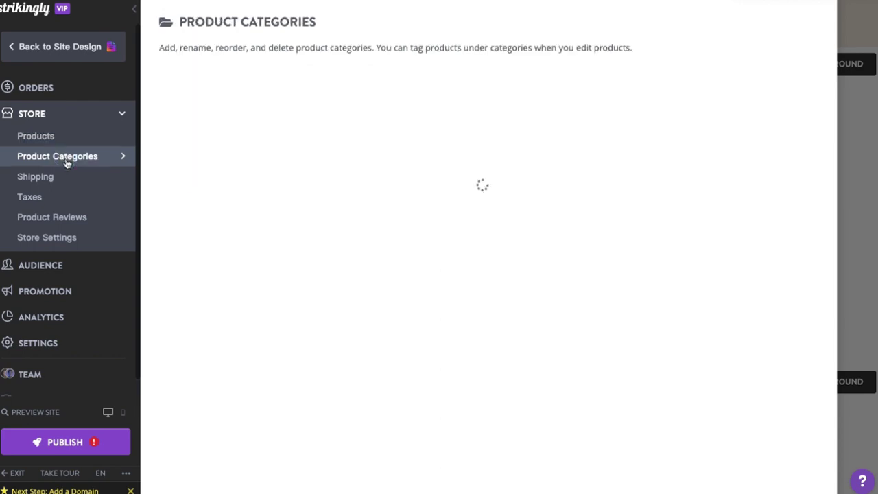
left_click(248, 81)
type("Purse")
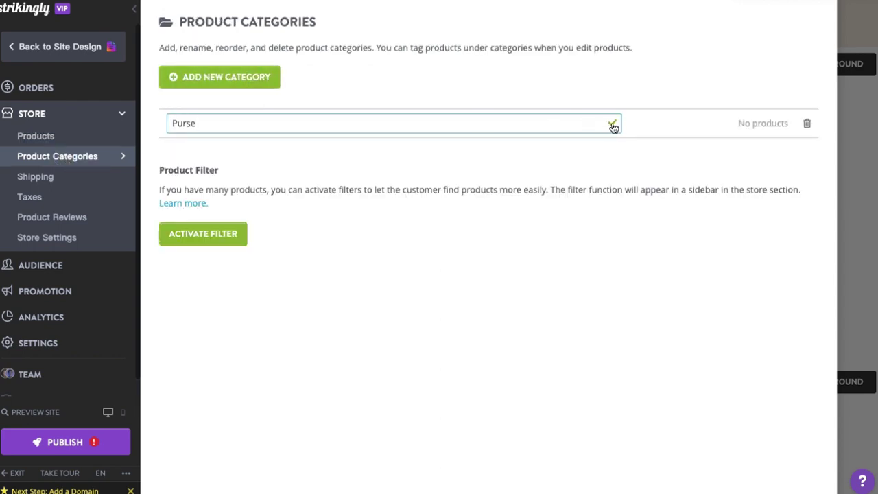
left_click(612, 125)
left_click(273, 81)
type("Bag")
left_click(611, 123)
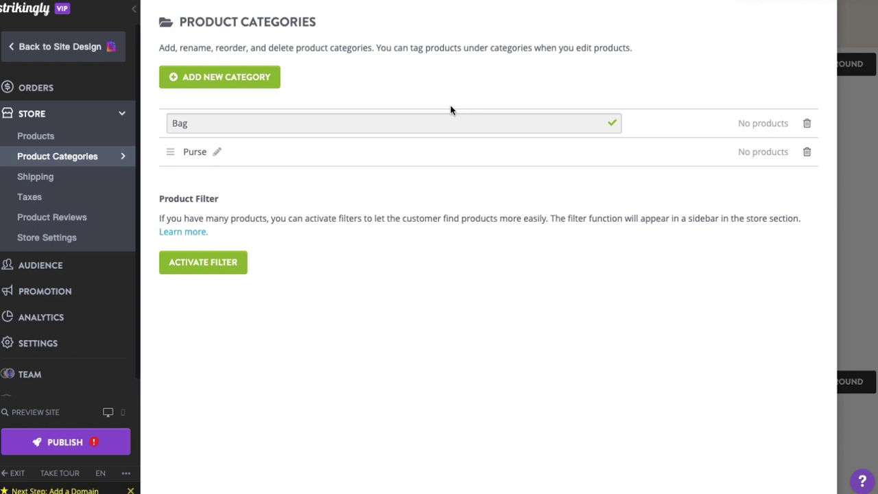
left_click(255, 81)
type("ather Shoes")
left_click(612, 122)
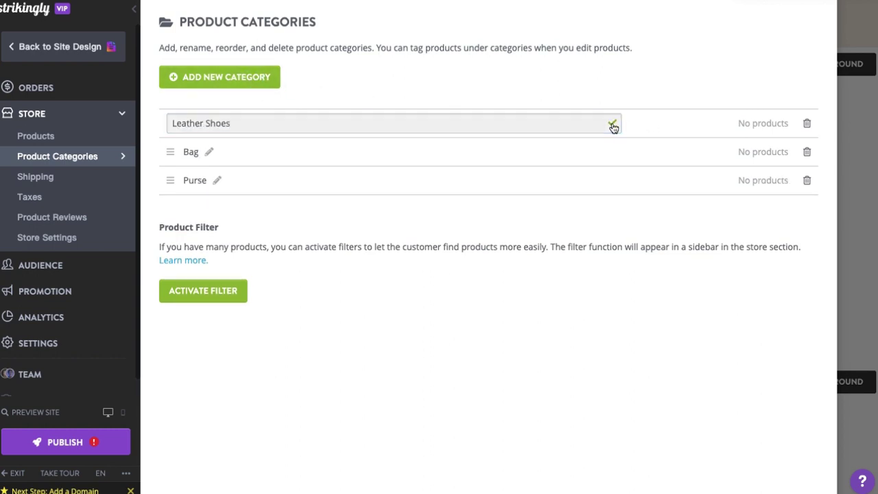
Review the Standard Shipping, flat tax rate, product reviews and store settings without changes.
left_click(112, 177)
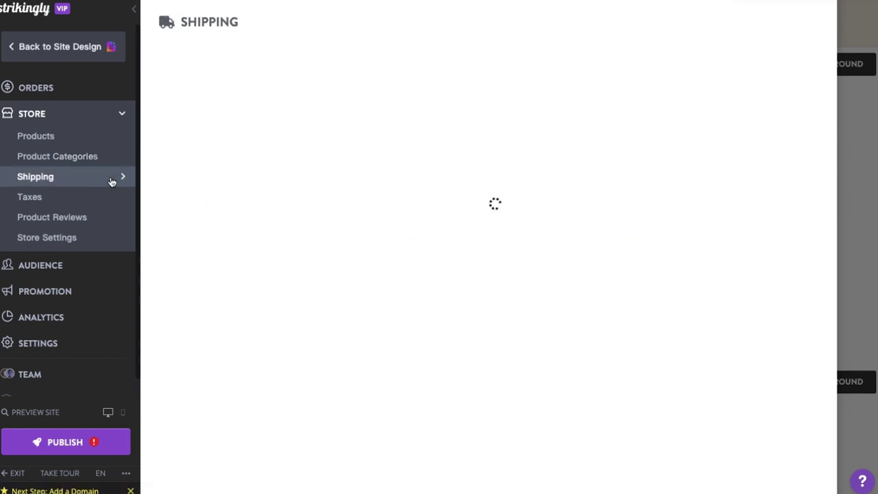
left_click(392, 127)
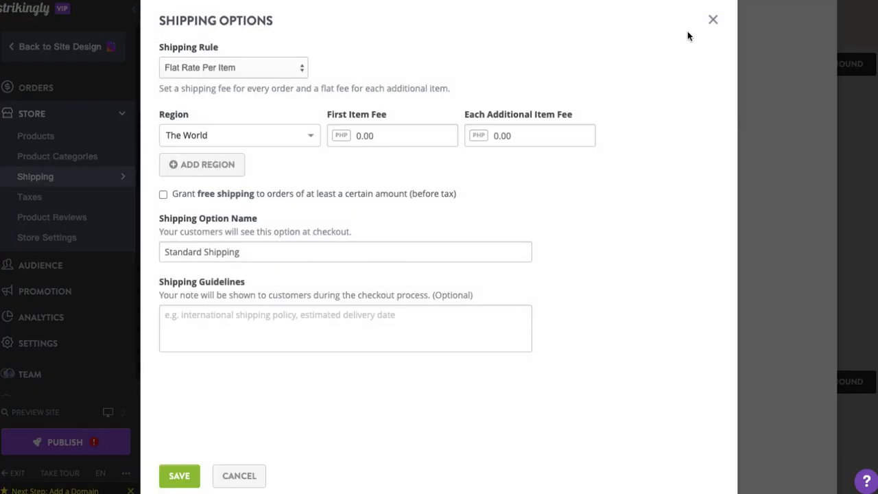
left_click(712, 20)
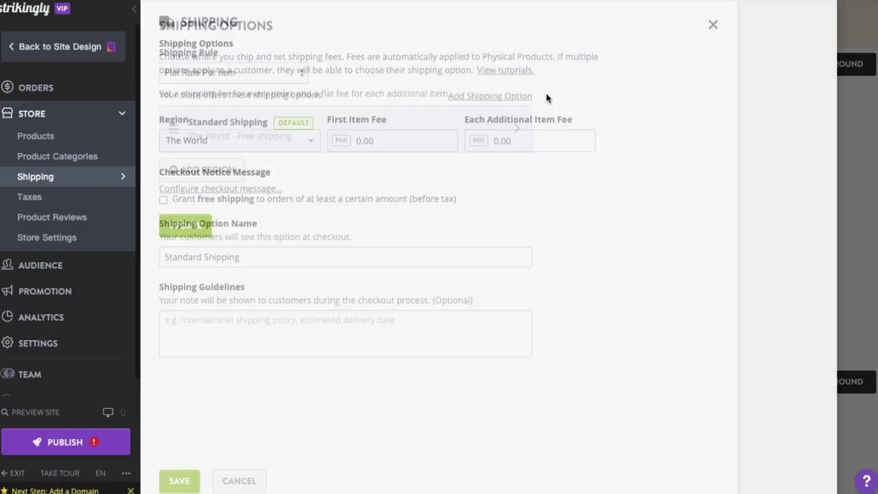
left_click(72, 199)
left_click(280, 76)
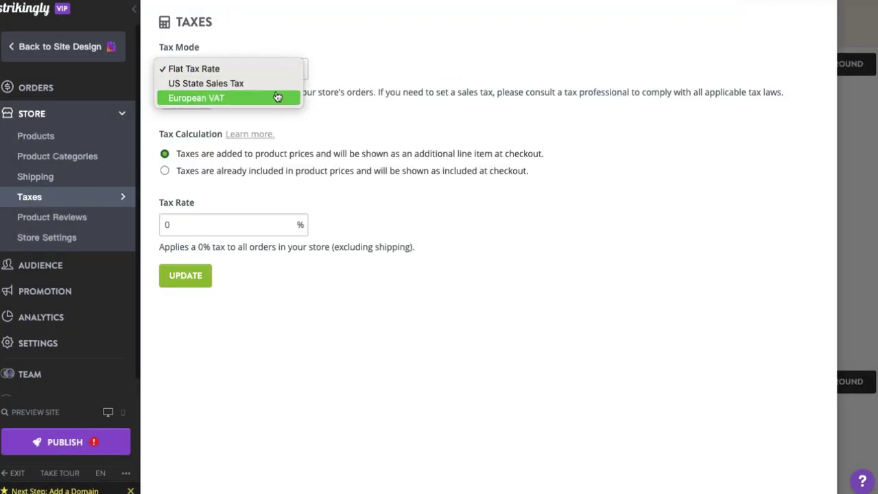
left_click(400, 68)
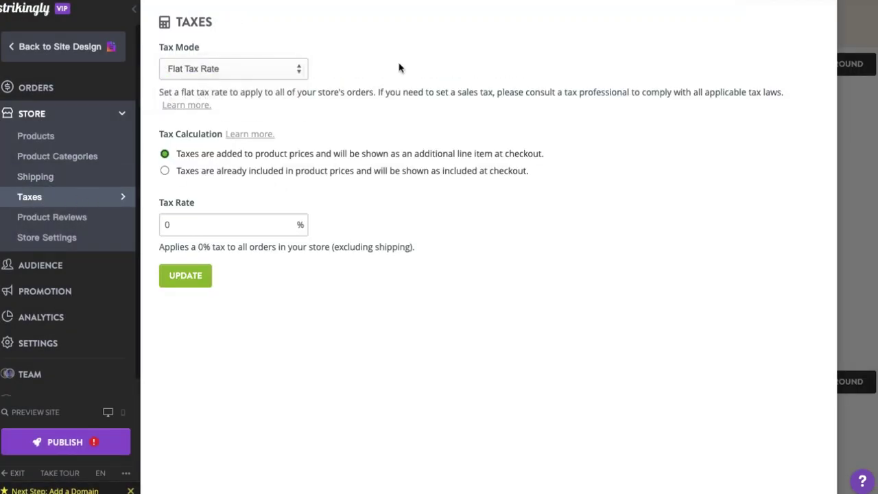
left_click(98, 227)
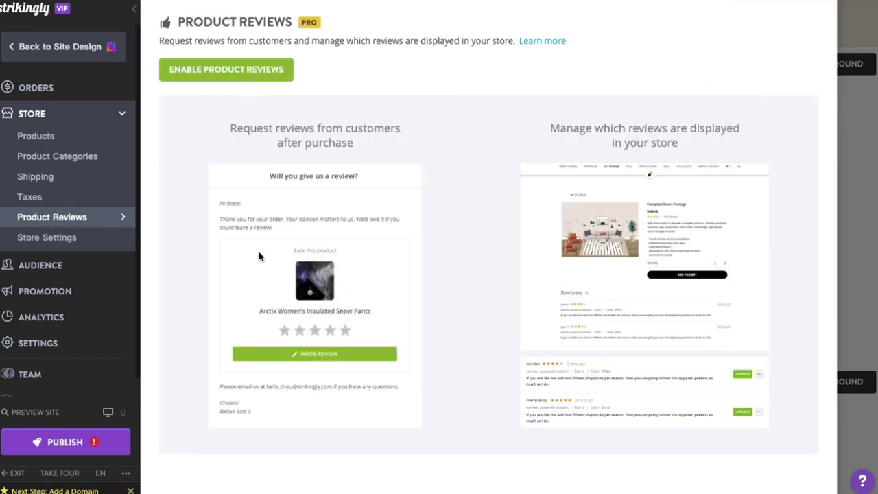
left_click(79, 247)
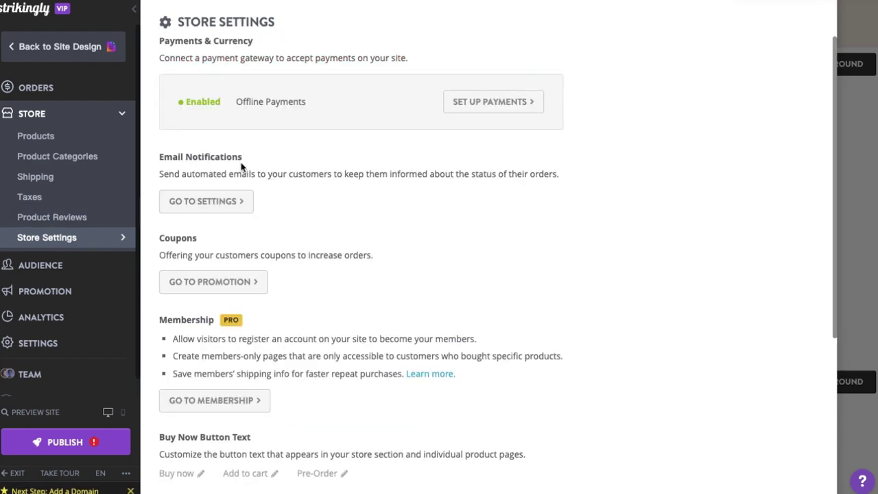
left_click(241, 157)
scroll(549, 247, "down", 5)
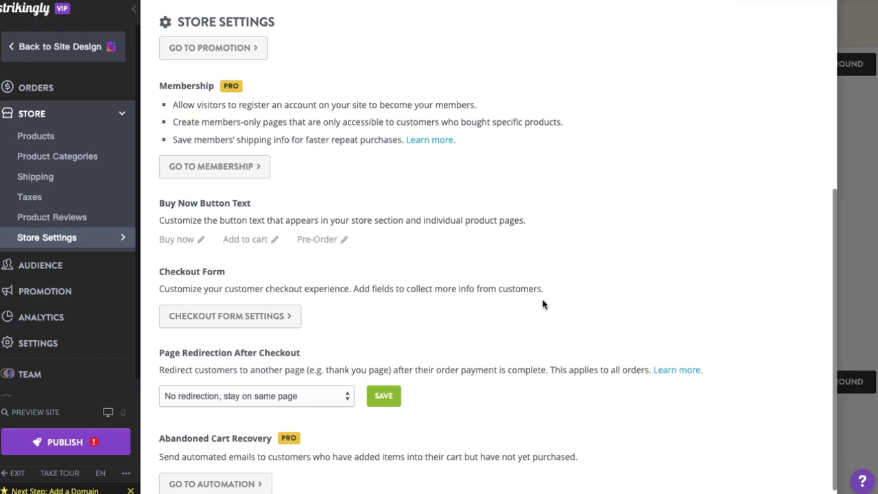
Switch the Store section to the large full-width product image layout.
left_click(872, 155)
left_click(726, 68)
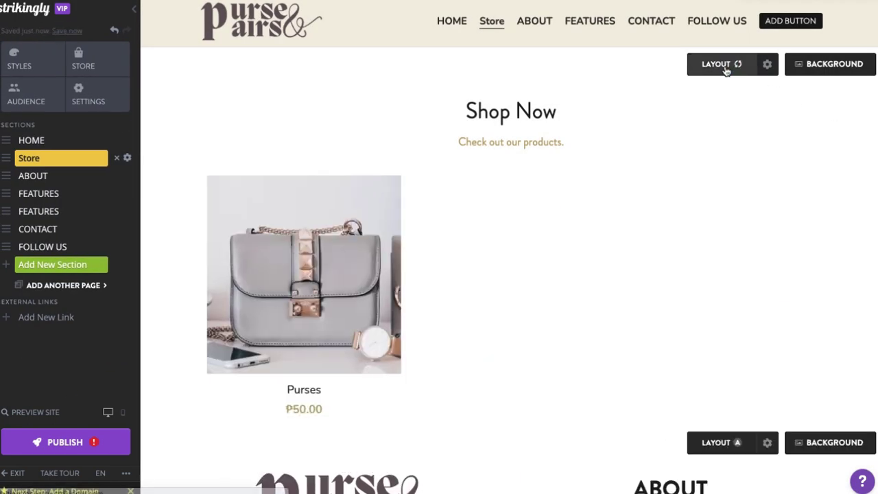
left_click(725, 69)
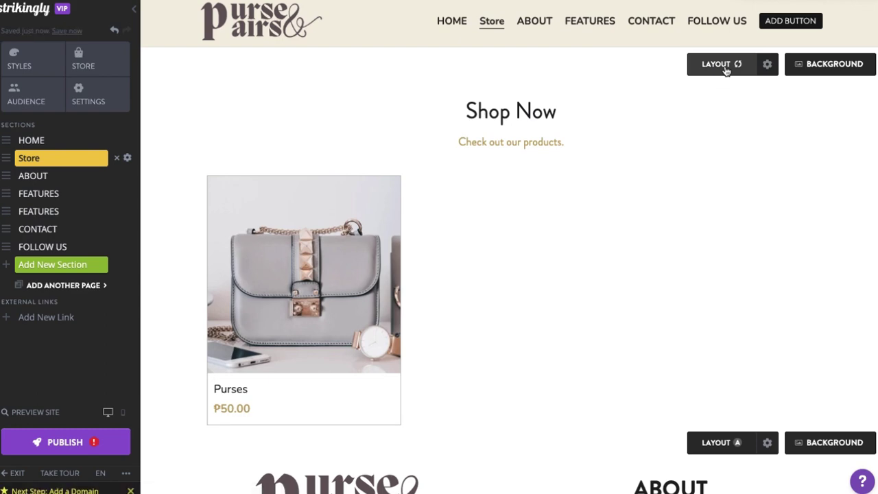
left_click(726, 69)
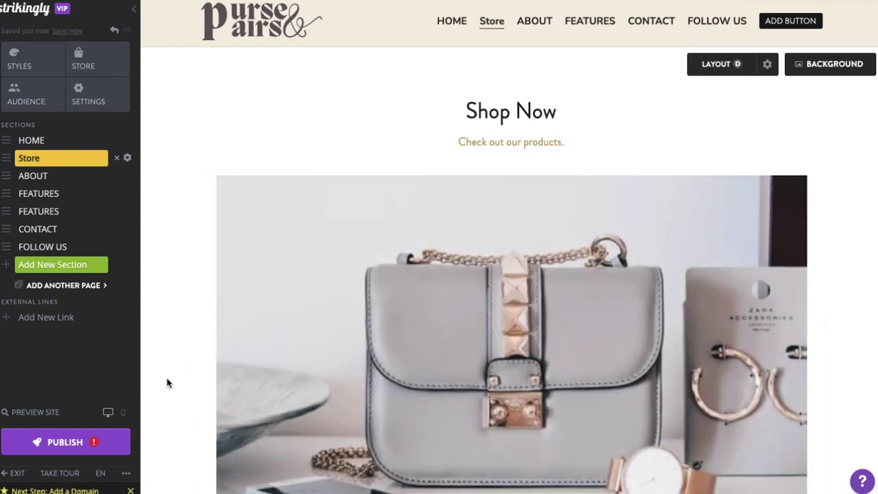
Preview the Store section on tablet and phone, and view the Purses product page.
left_click(33, 412)
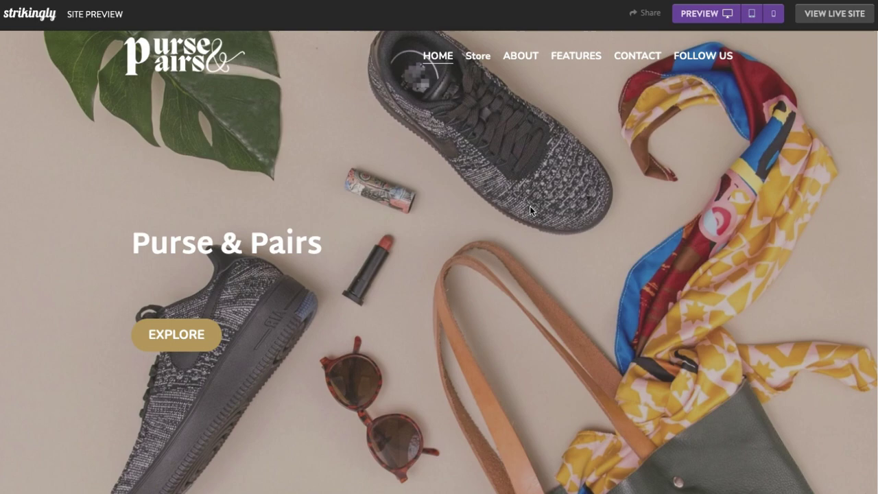
left_click(476, 57)
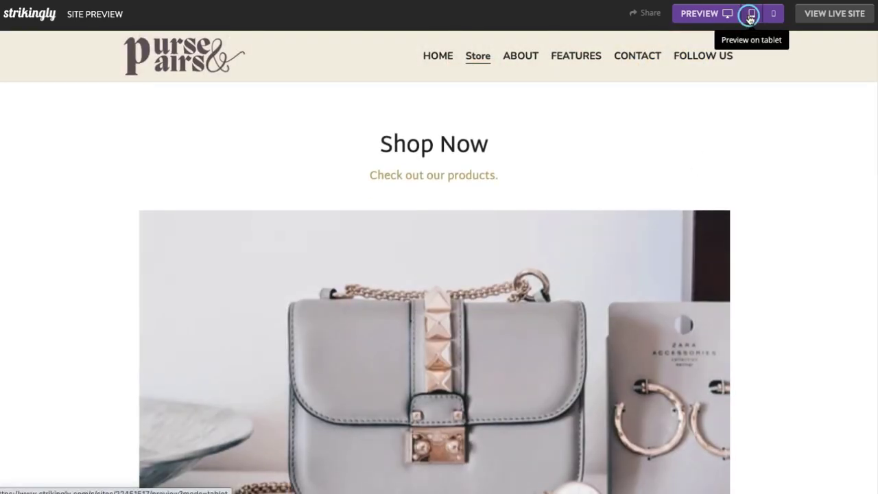
left_click(751, 14)
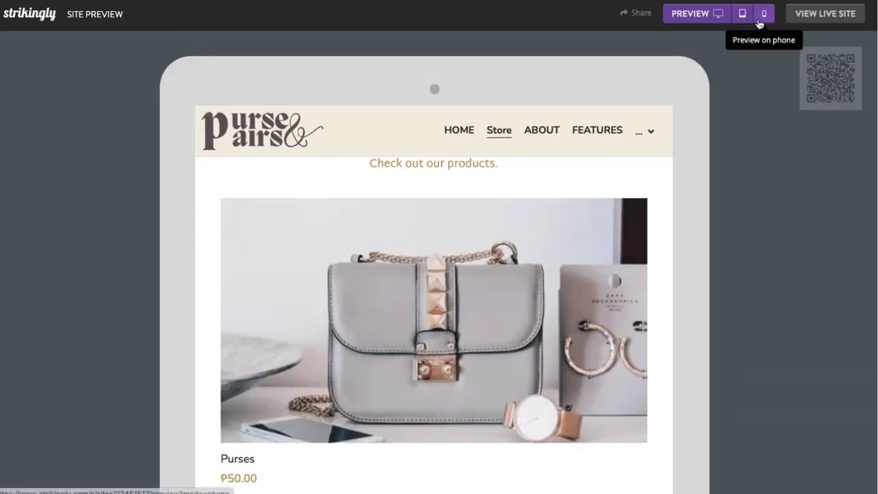
left_click(763, 13)
scroll(472, 271, "up", 3)
left_click(441, 312)
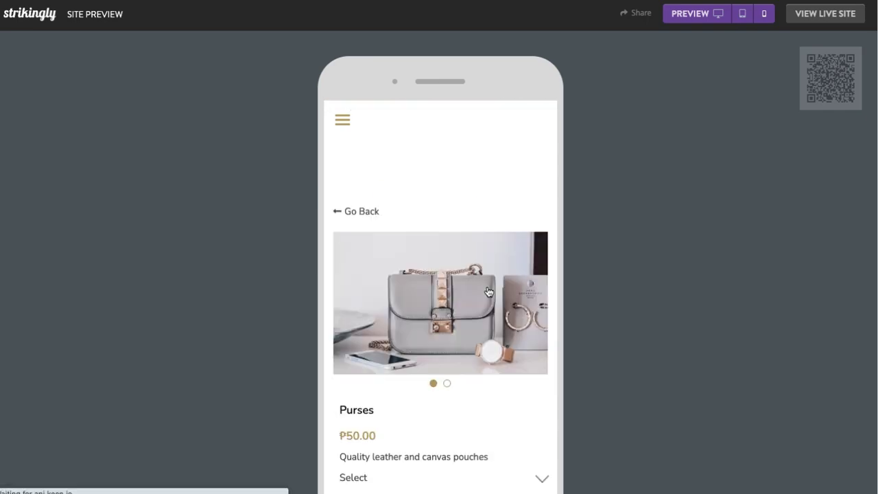
scroll(439, 412, "down", 1)
scroll(437, 437, "down", 2)
scroll(437, 435, "up", 3)
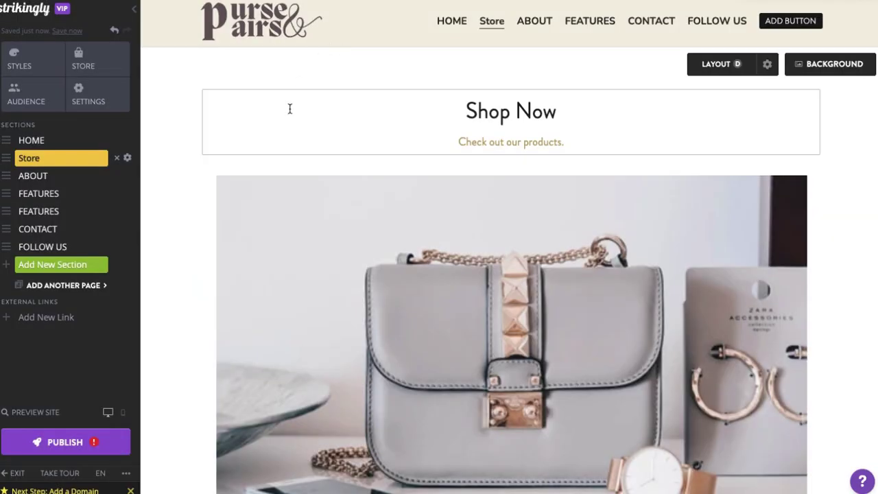
Publish Purse & Pairs to purse-pairs.mystrikingly.com and view its live home page.
scroll(290, 110, "up", 5)
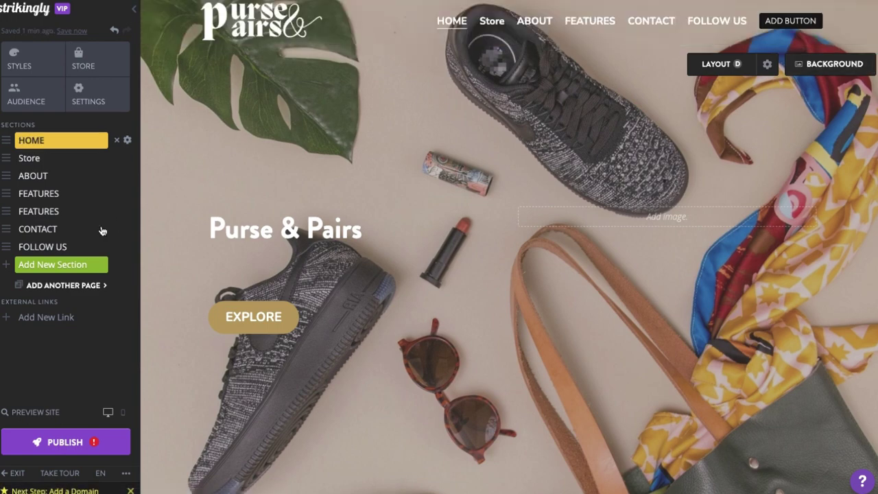
left_click(78, 236)
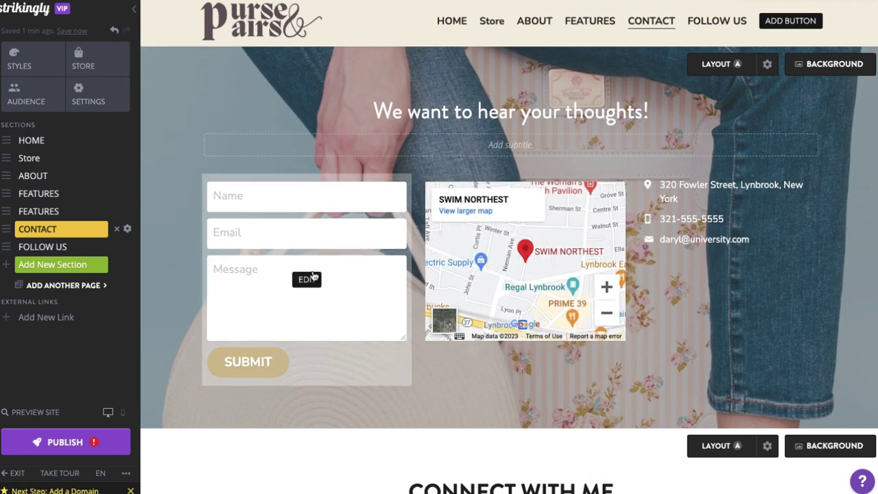
left_click(58, 445)
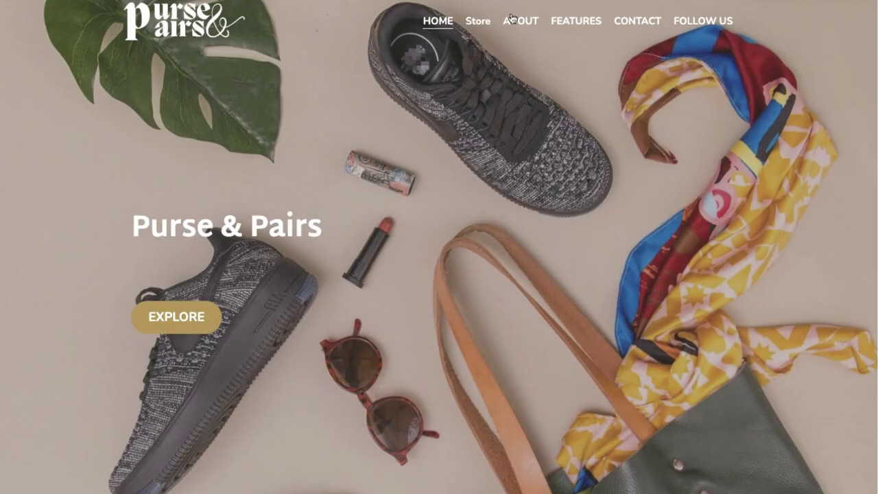
Open the Purses product page from the live site's Store section.
left_click(478, 22)
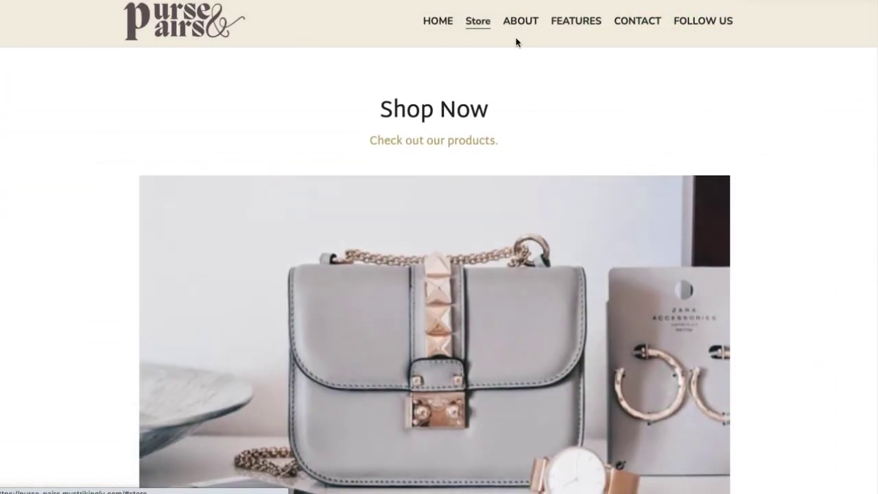
left_click(523, 294)
left_click(224, 288)
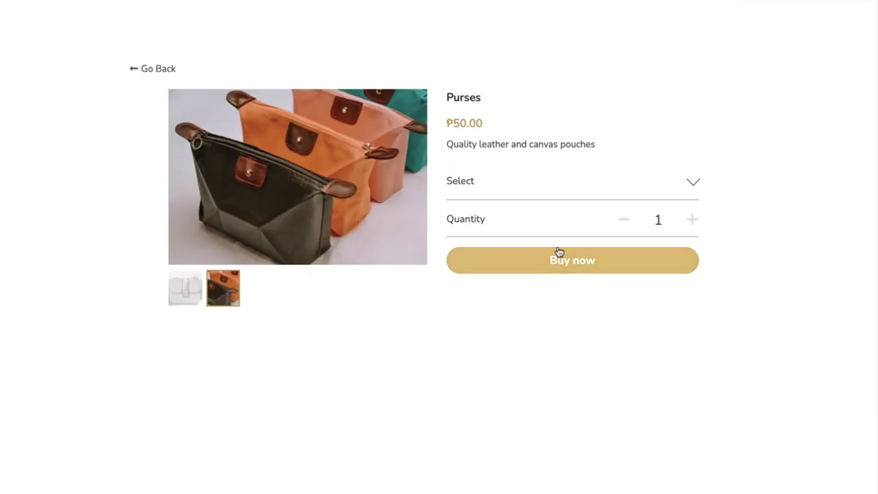
Add Black and Moss Greenm Purses to the cart, for a ₱100.00 subtotal.
left_click(559, 252)
left_click(684, 194)
left_click(649, 205)
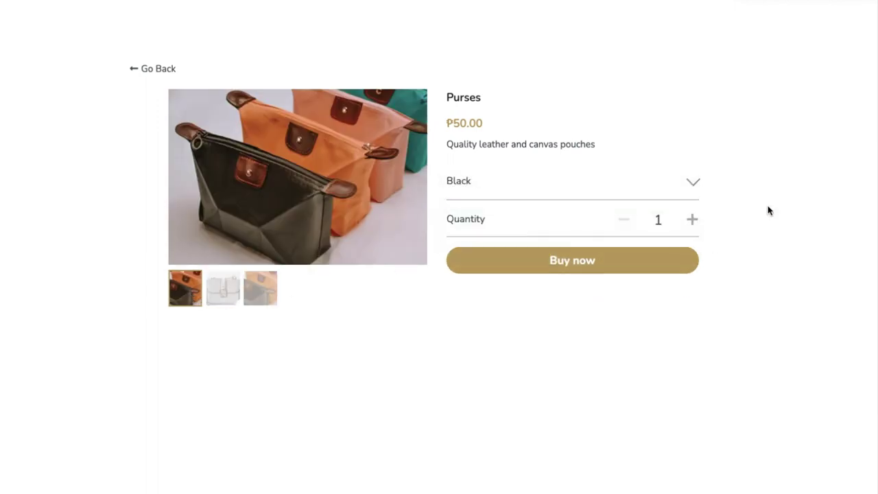
left_click(586, 263)
left_click(324, 163)
left_click(322, 209)
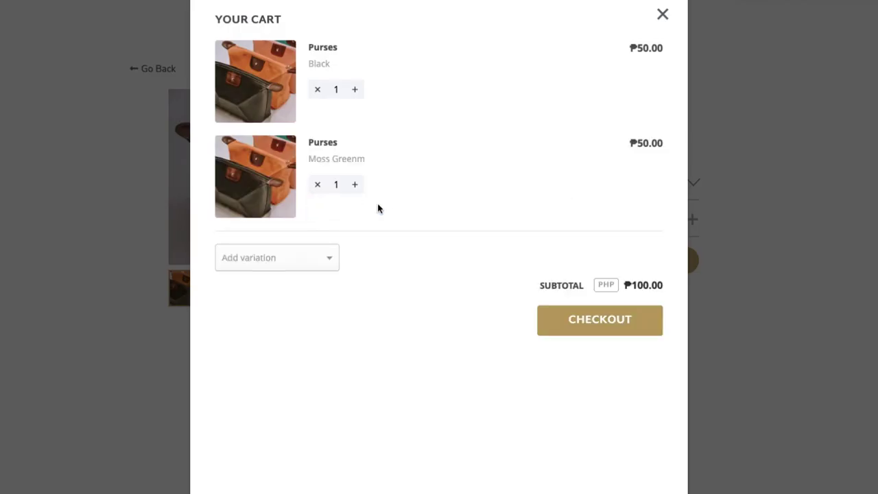